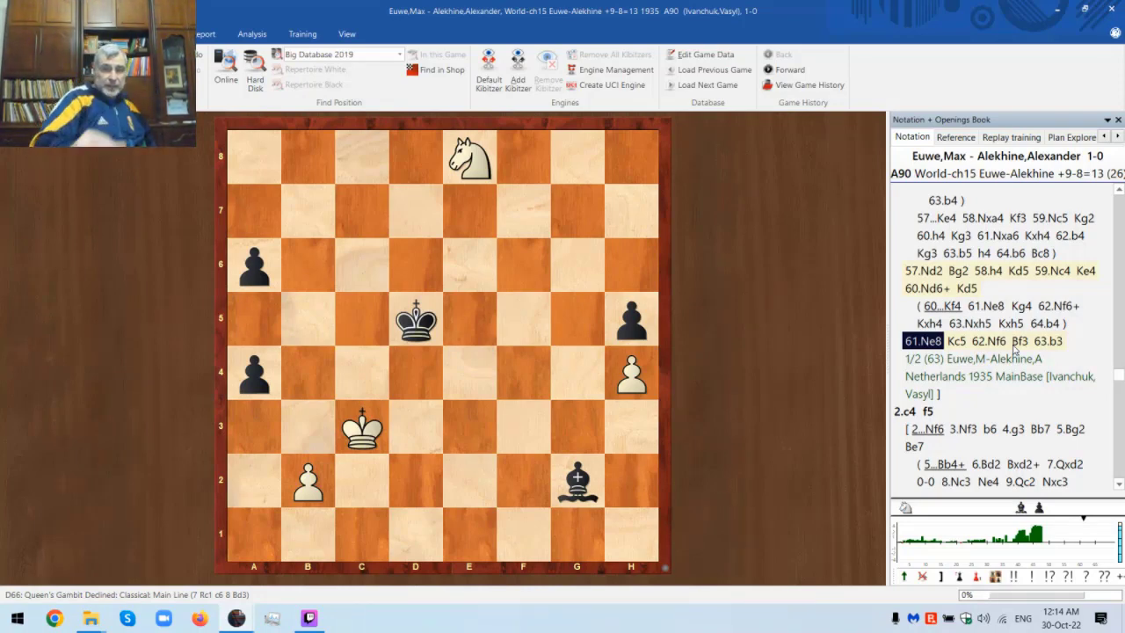
- Step through the Euwe–Alekhine endgame variation from 61...Kc5 to 63.b3
key("Right")
key("Right")
key("Right")
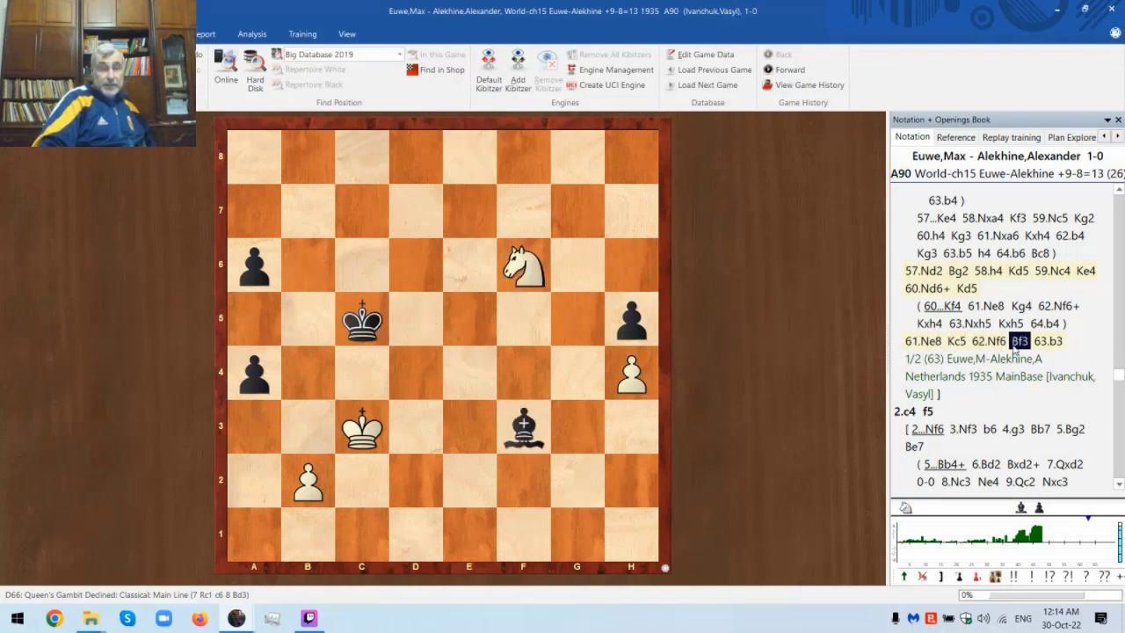
key("Right")
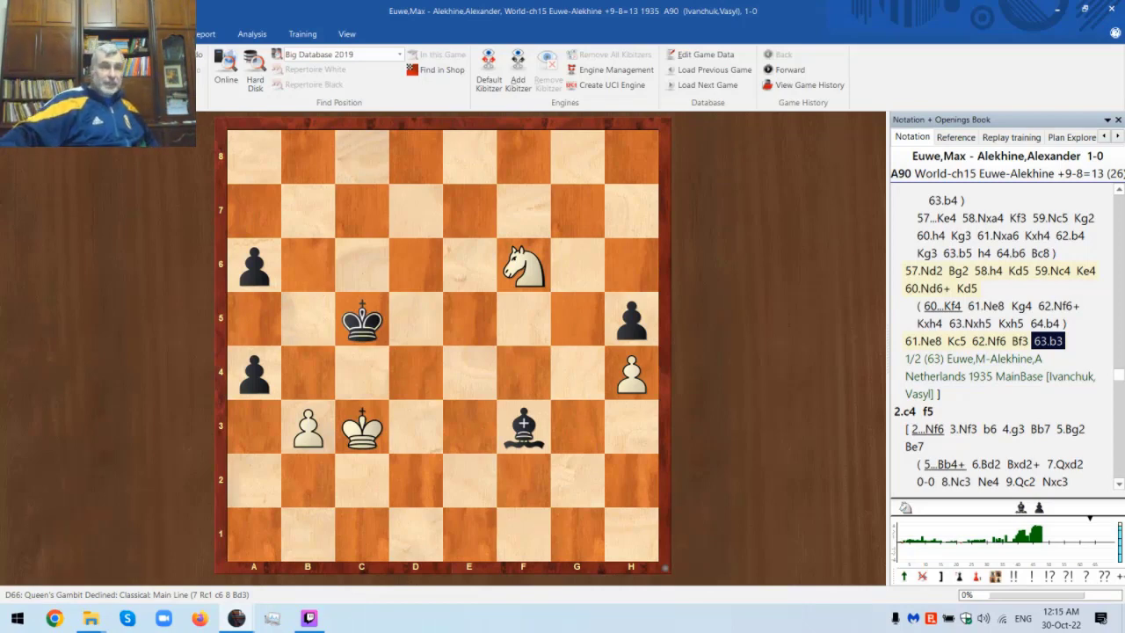
- Save the annotated Euwe–Alekhine game by replacing its existing database entry, and close the game window
key("alt+f")
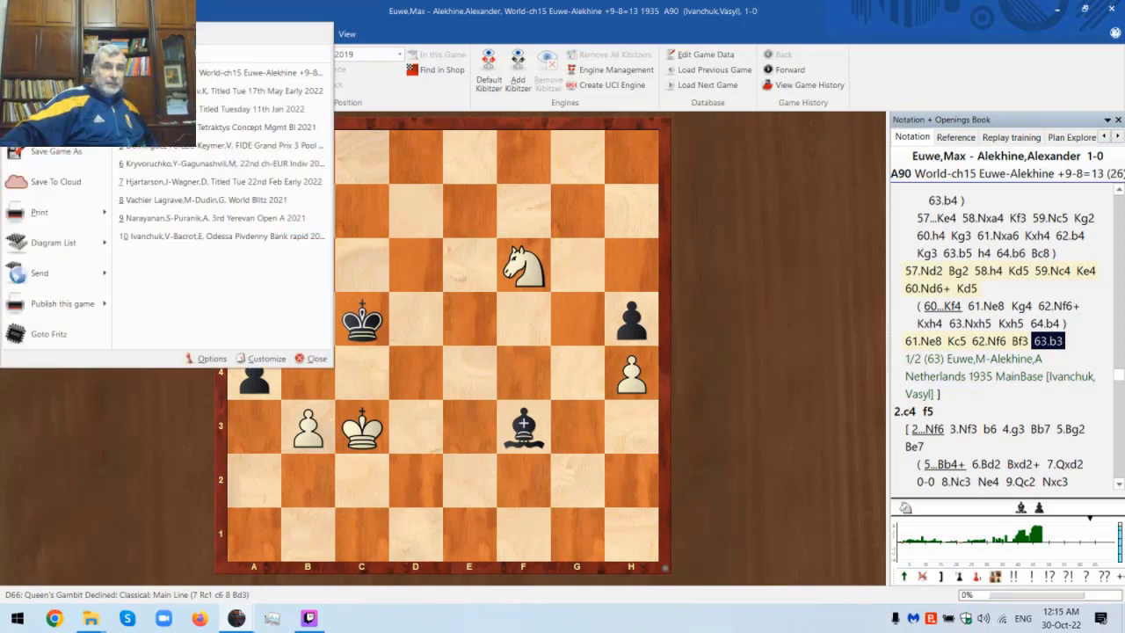
key("ctrl+s")
left_click(677, 378)
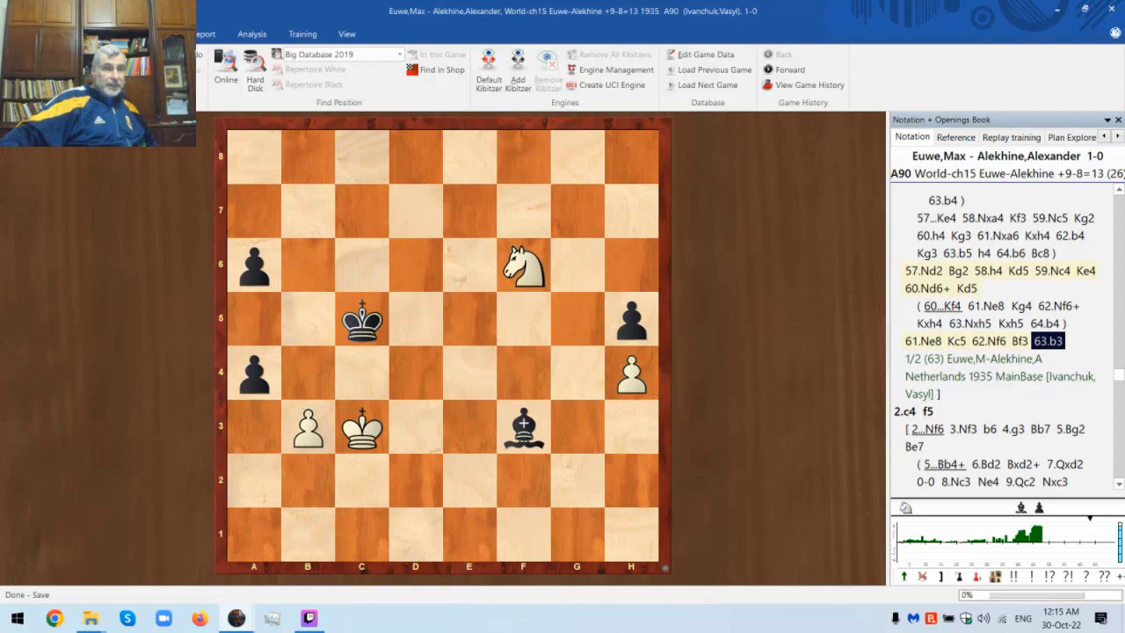
left_click(176, 34)
left_click(175, 145)
left_click(673, 379)
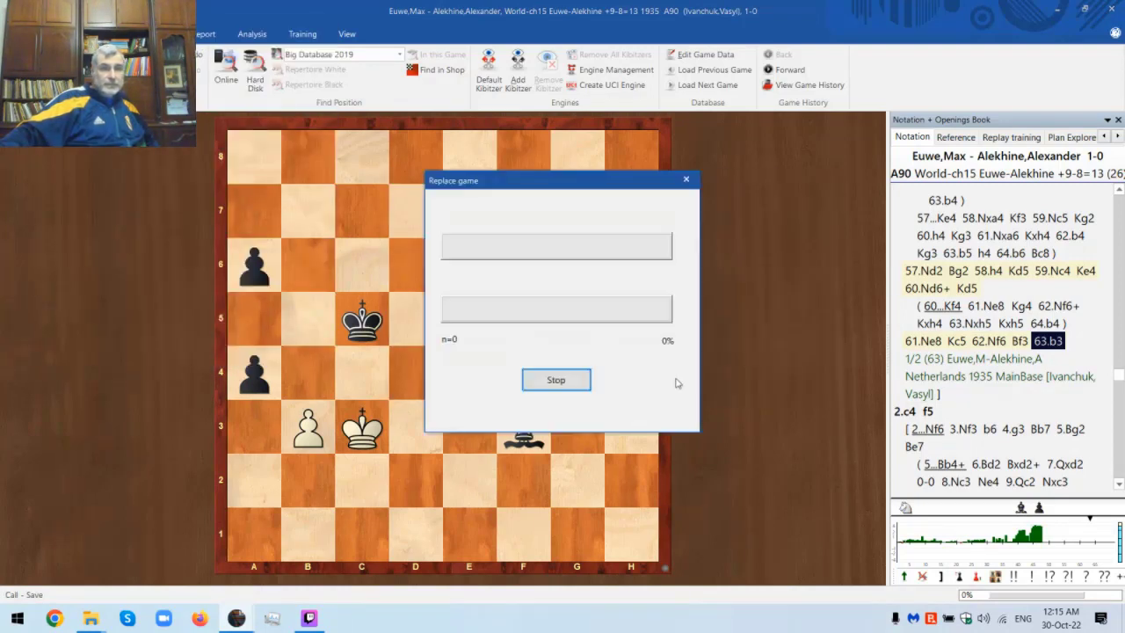
left_click(1112, 12)
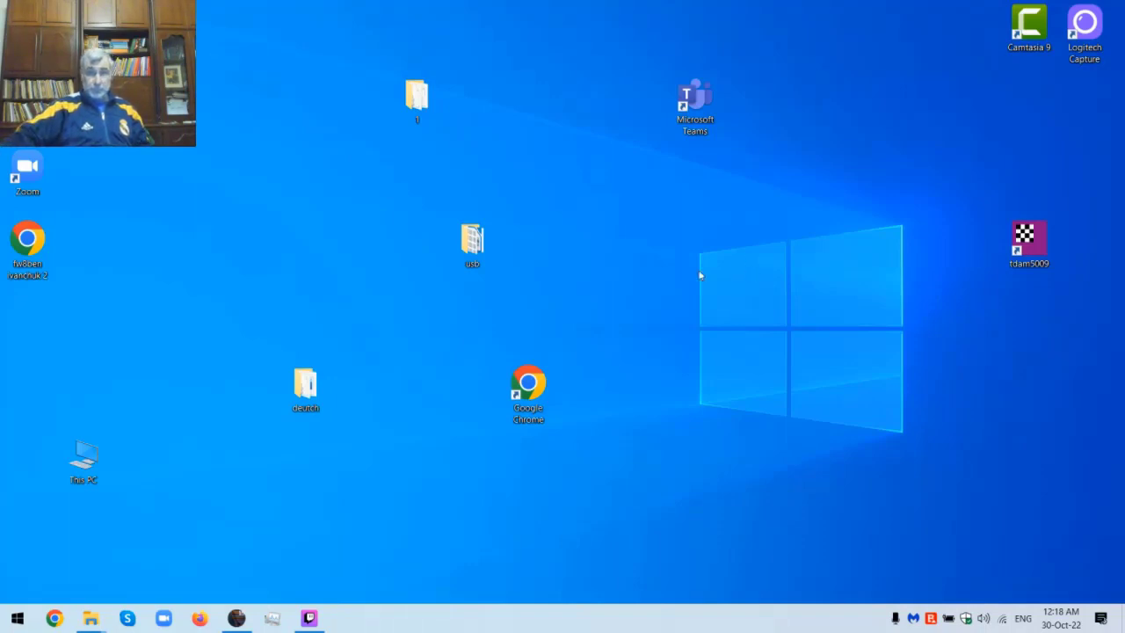
- Switch to Google Chrome, open the Twitch home page and pause the featured live stream
double_click(530, 395)
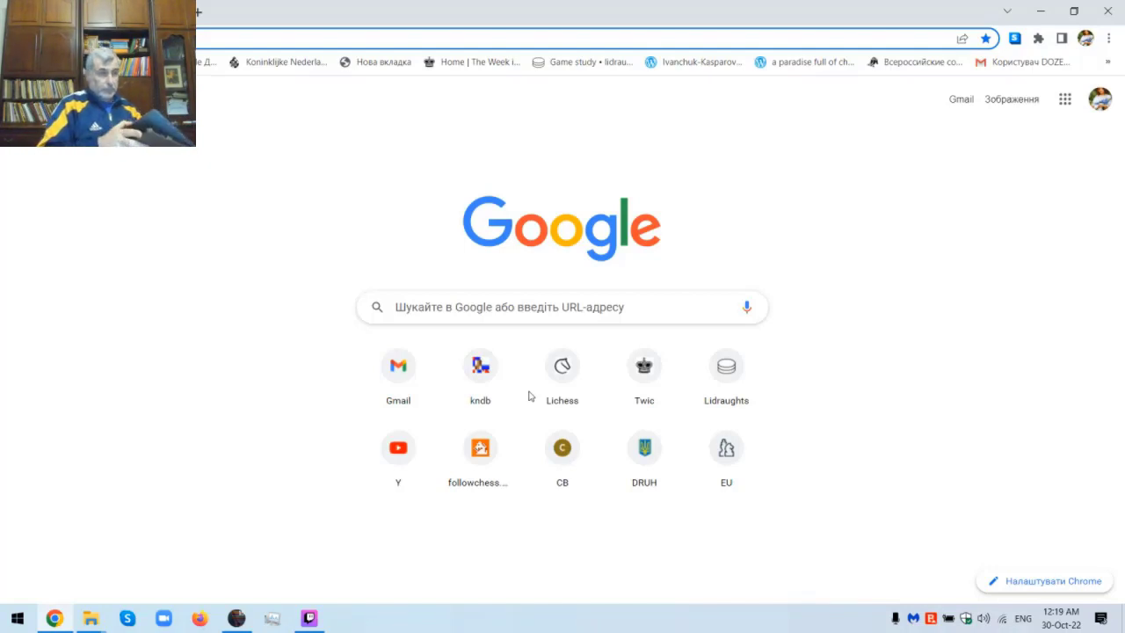
left_click(733, 358)
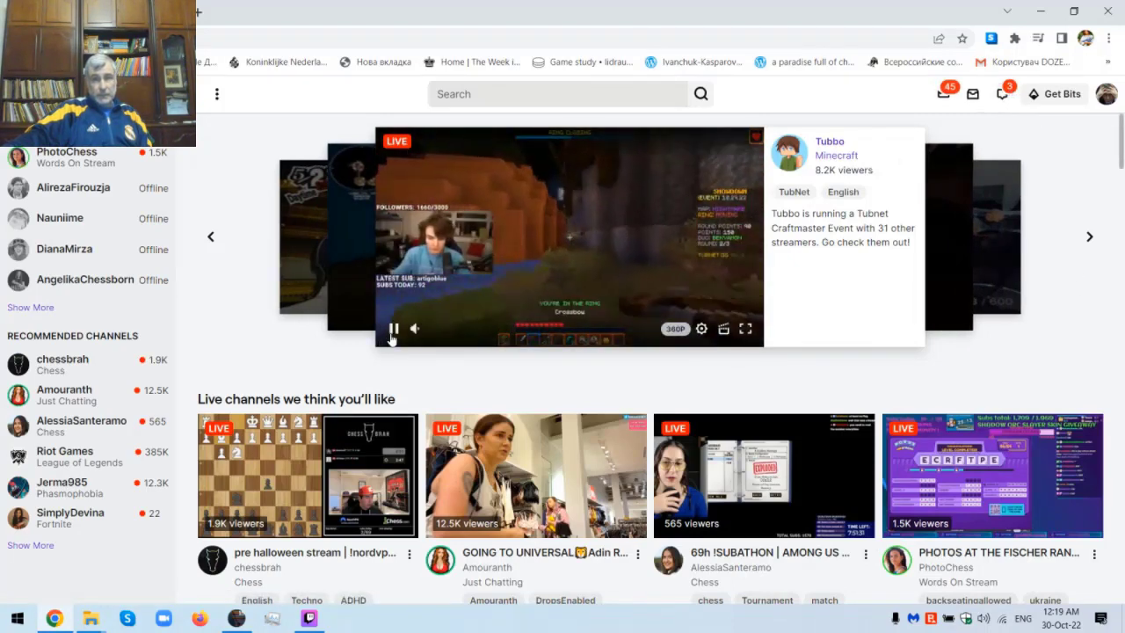
left_click(394, 328)
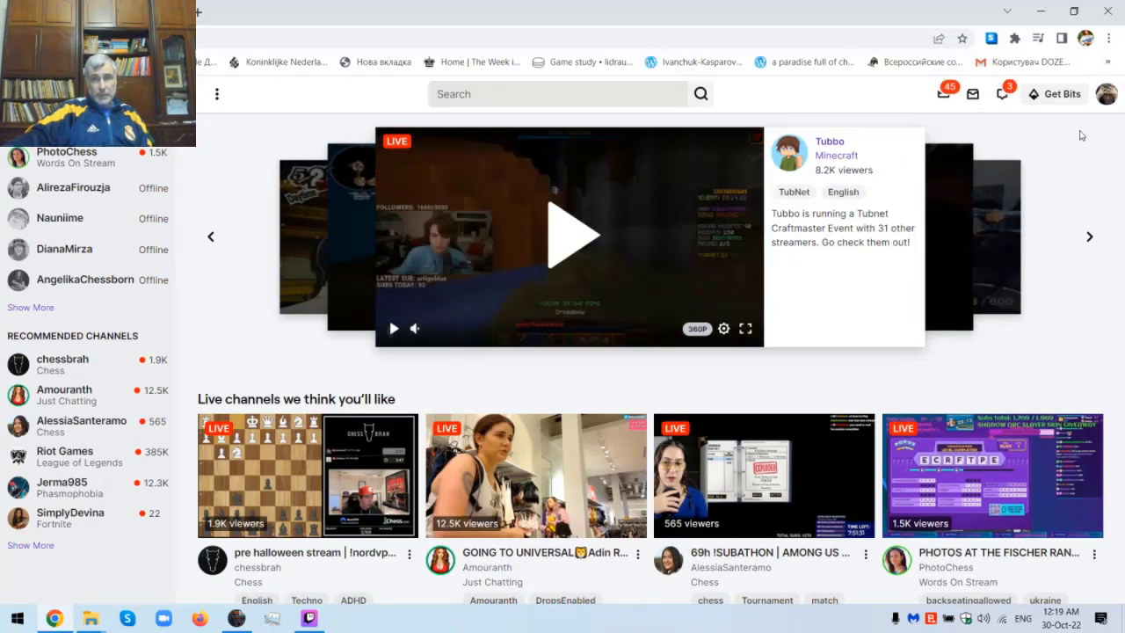
- Read the unread Twitch whispers in both marked conversations and dismiss the whispers list
left_click(1006, 94)
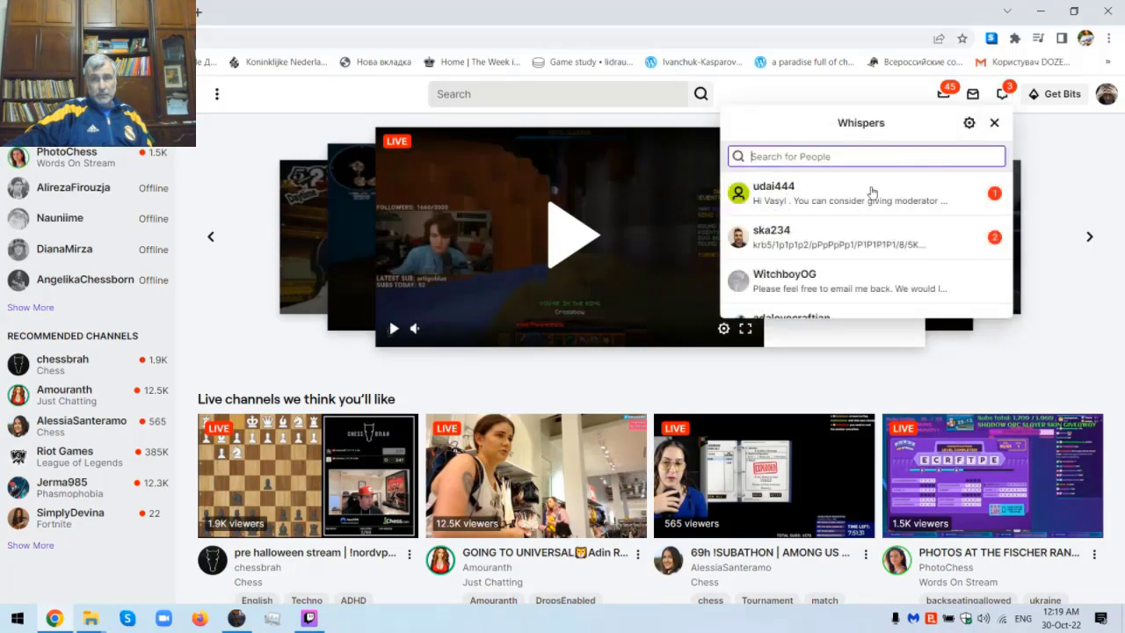
left_click(808, 197)
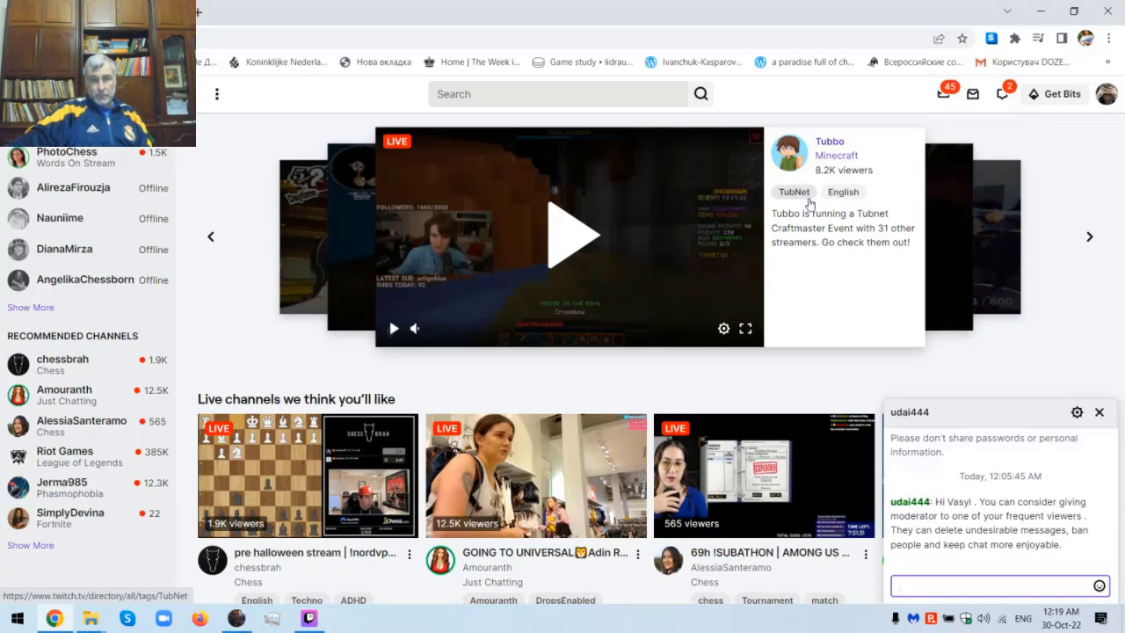
left_click(1002, 95)
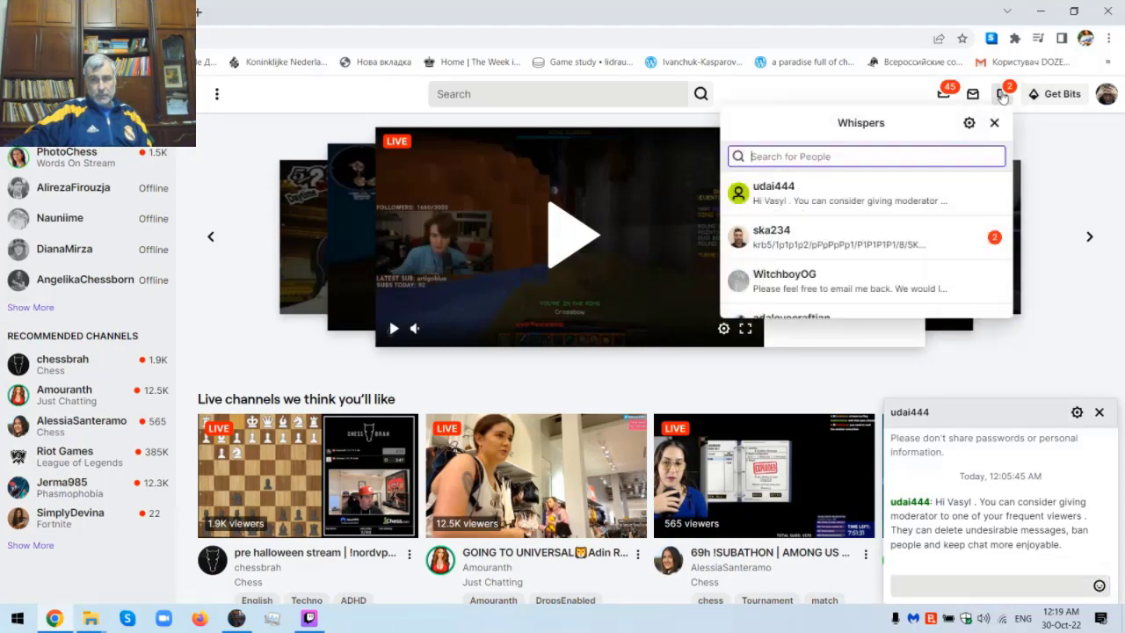
left_click(809, 246)
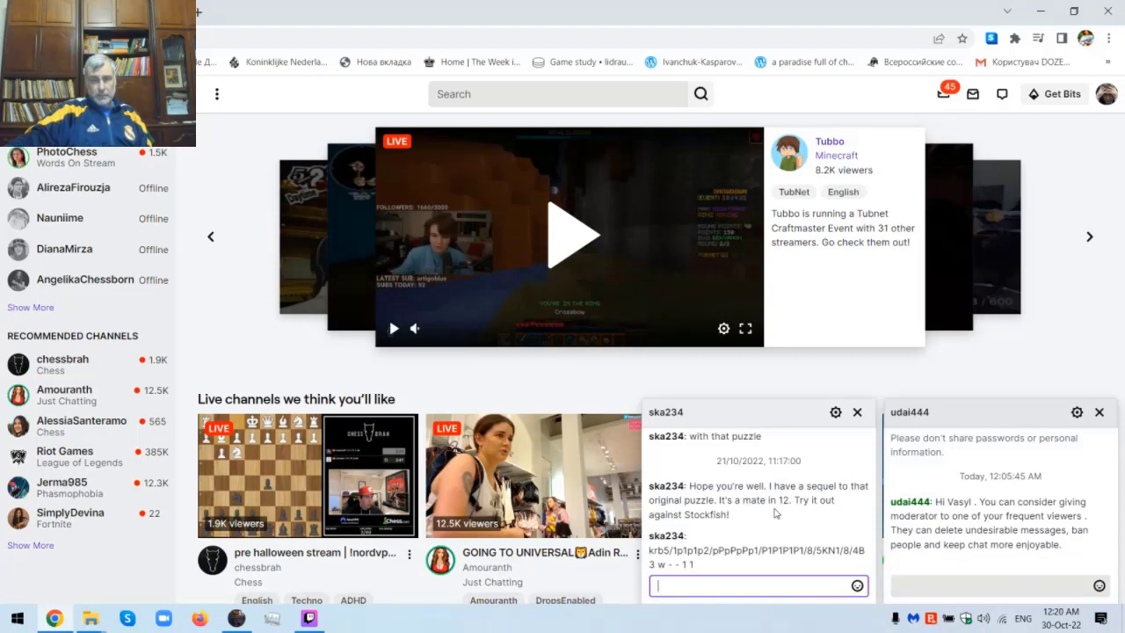
left_click(1001, 98)
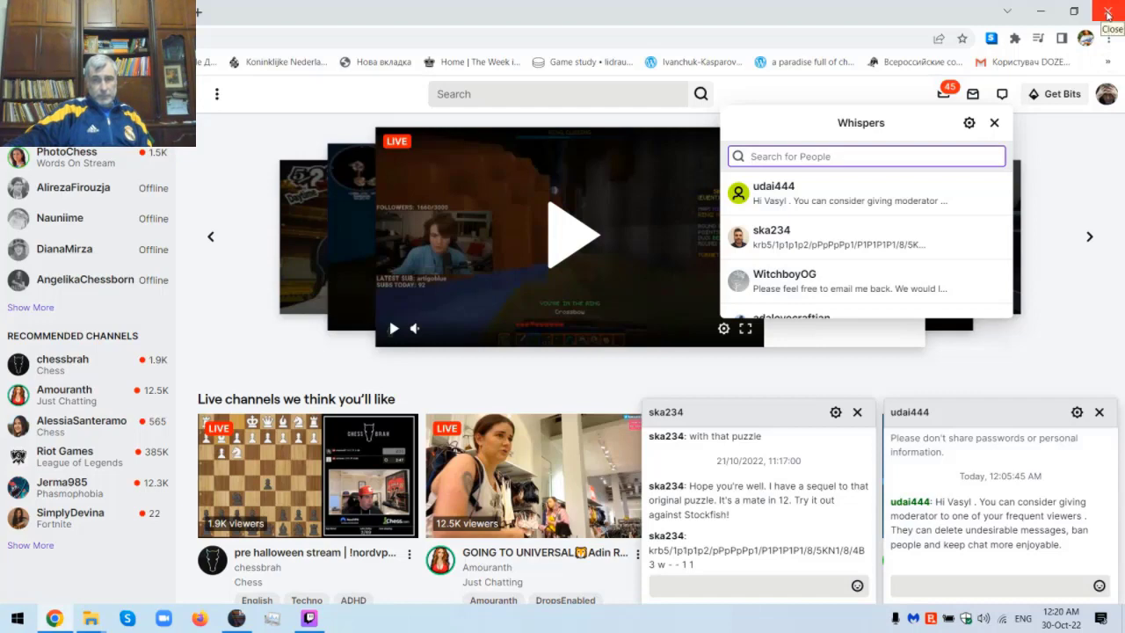
left_click(1103, 217)
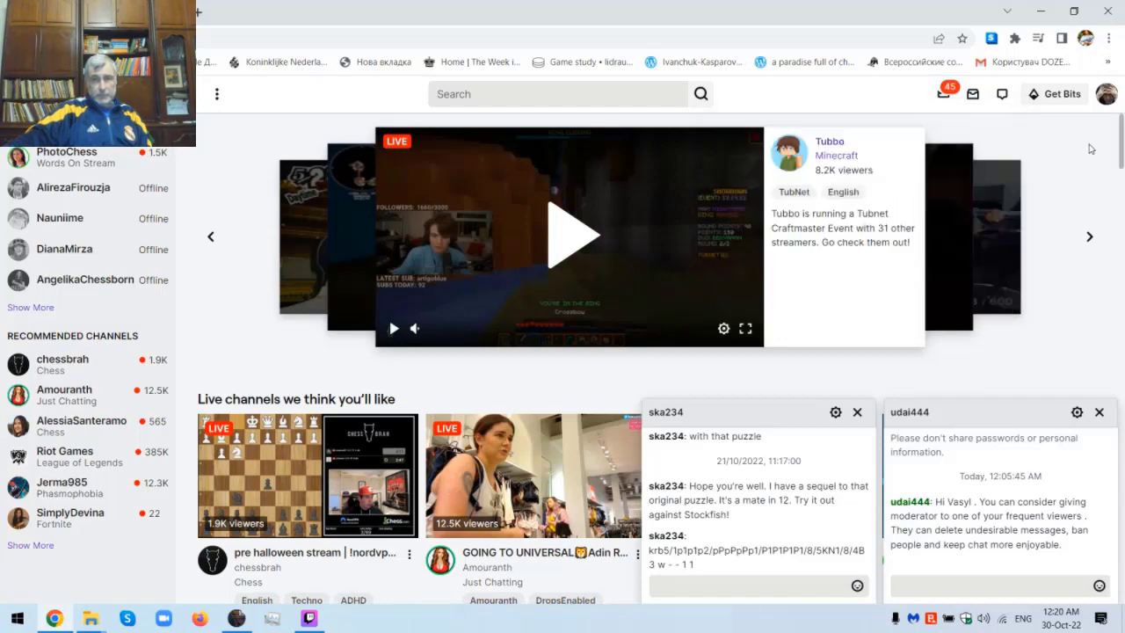
- Open the channel's Video Producer and try to publish the past broadcast "Alekhine-Euwe, Games 26-27-28"
left_click(1105, 99)
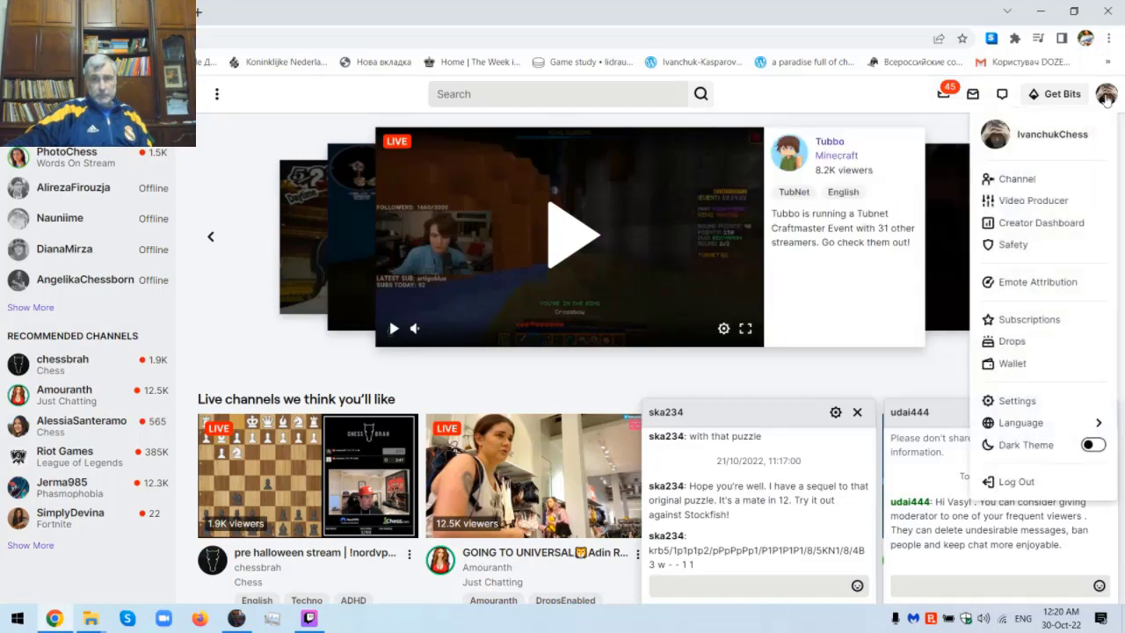
left_click(1028, 208)
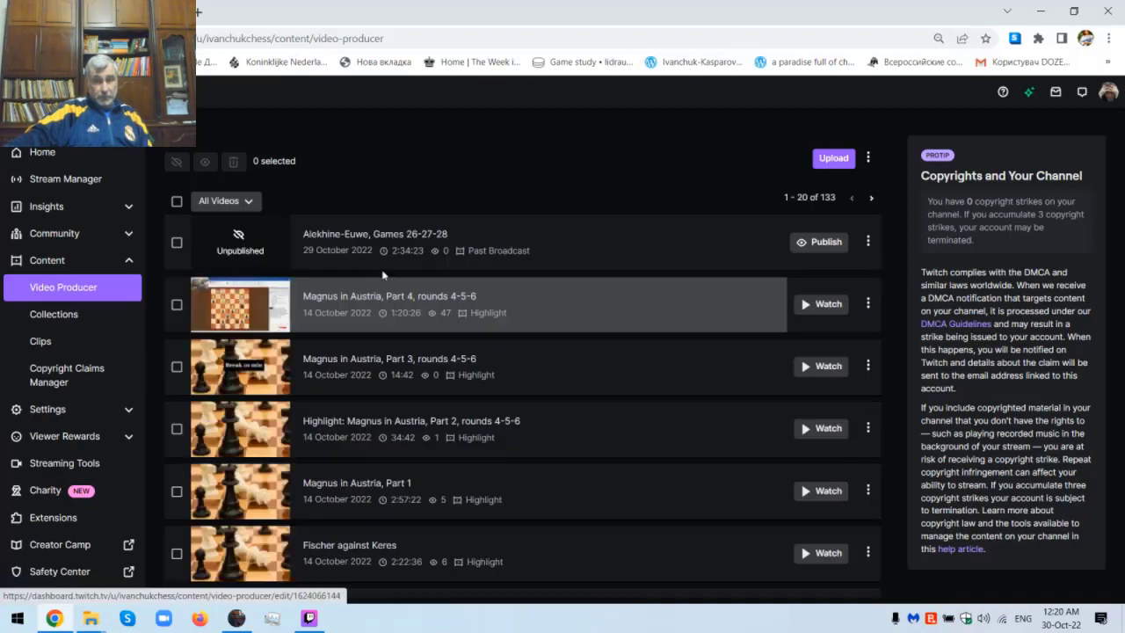
left_click(824, 249)
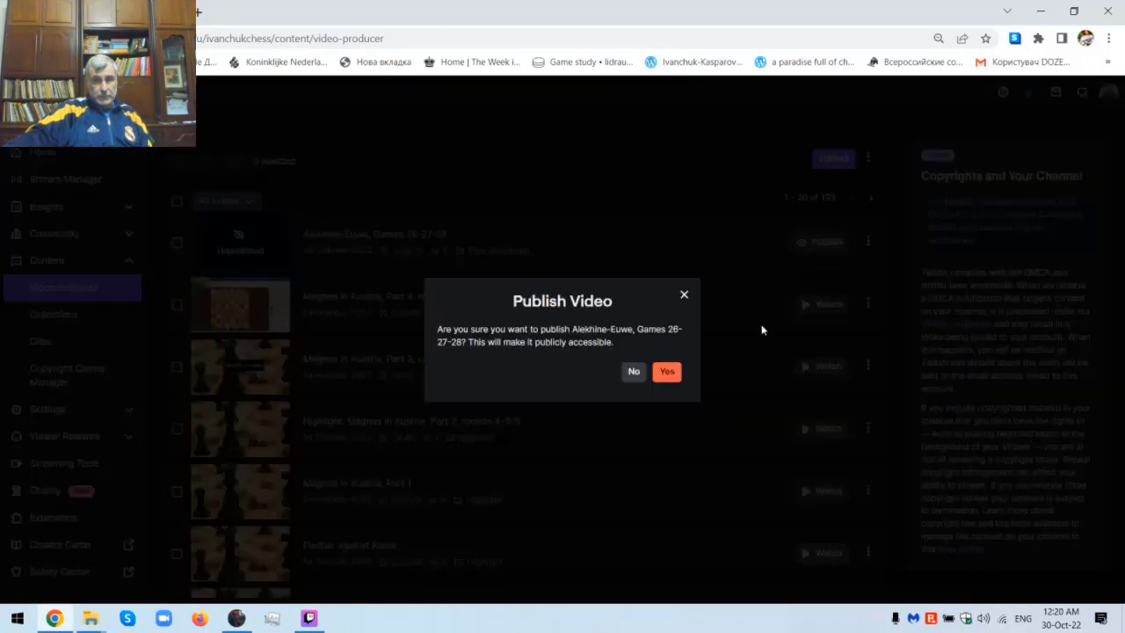
left_click(667, 373)
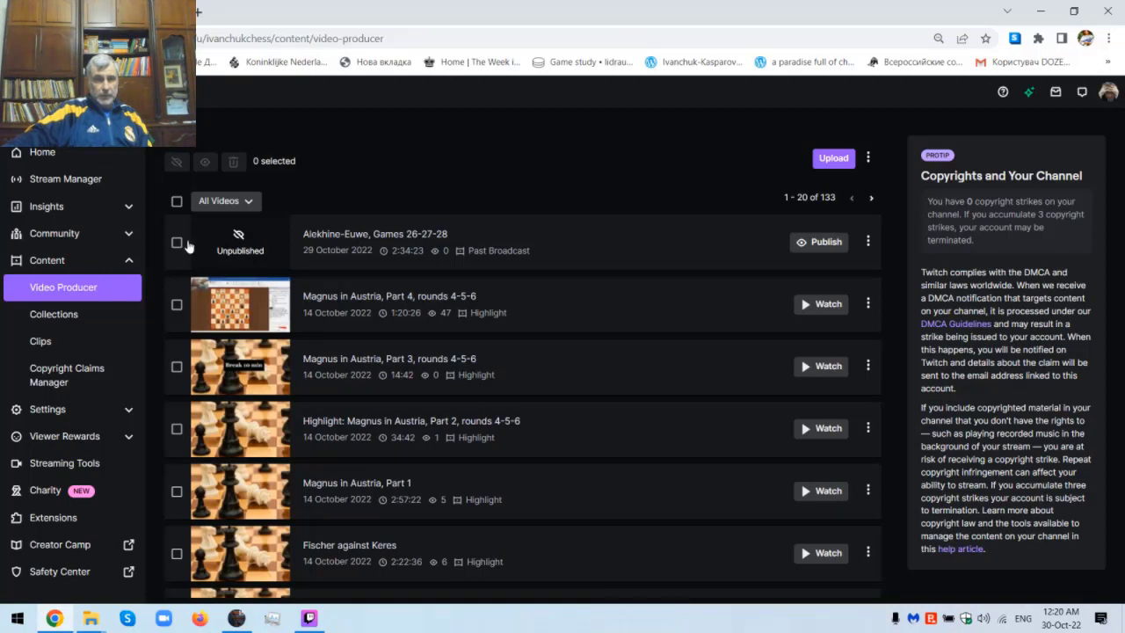
- Try again to publish the broadcast "Alekhine-Euwe, Games 26-27-28", confirming that it should be publicly accessible
left_click(819, 245)
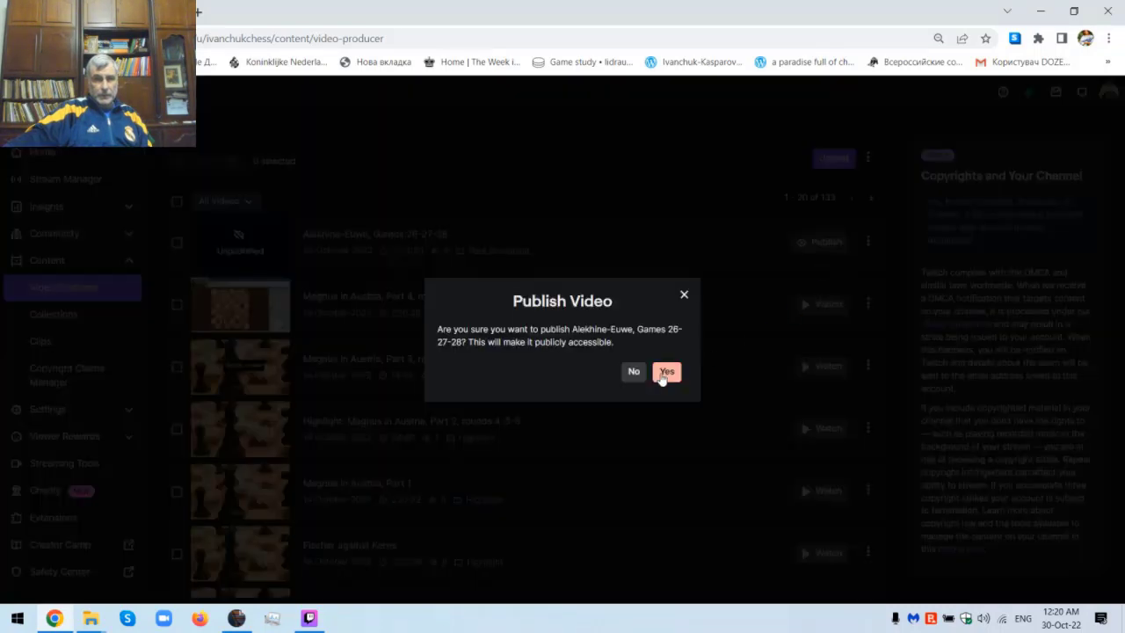
left_click(683, 295)
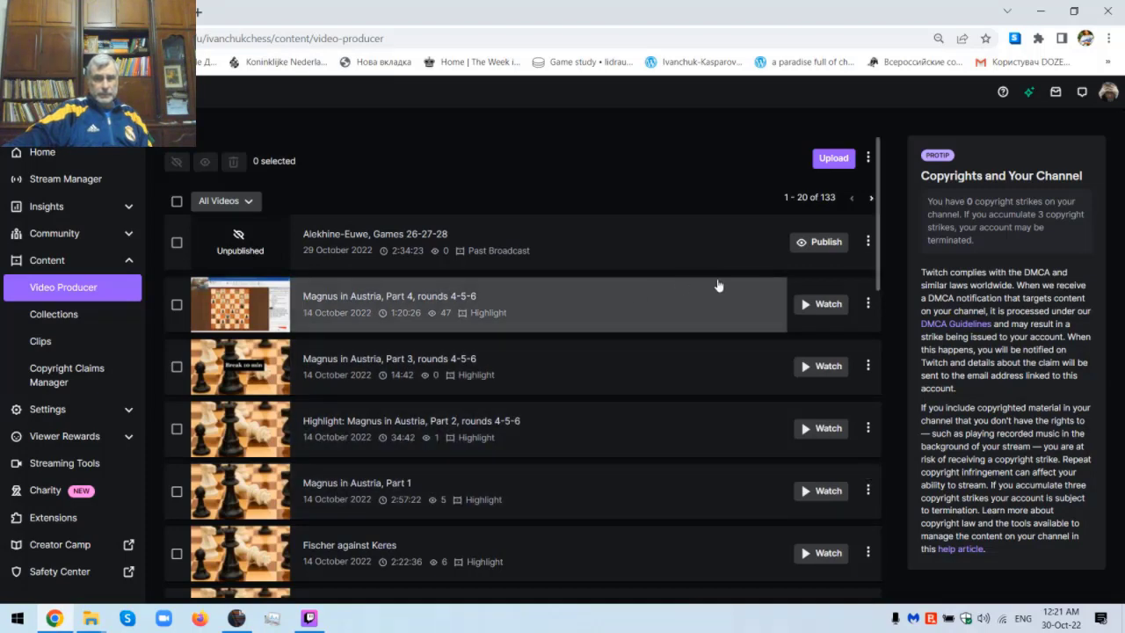
left_click(818, 244)
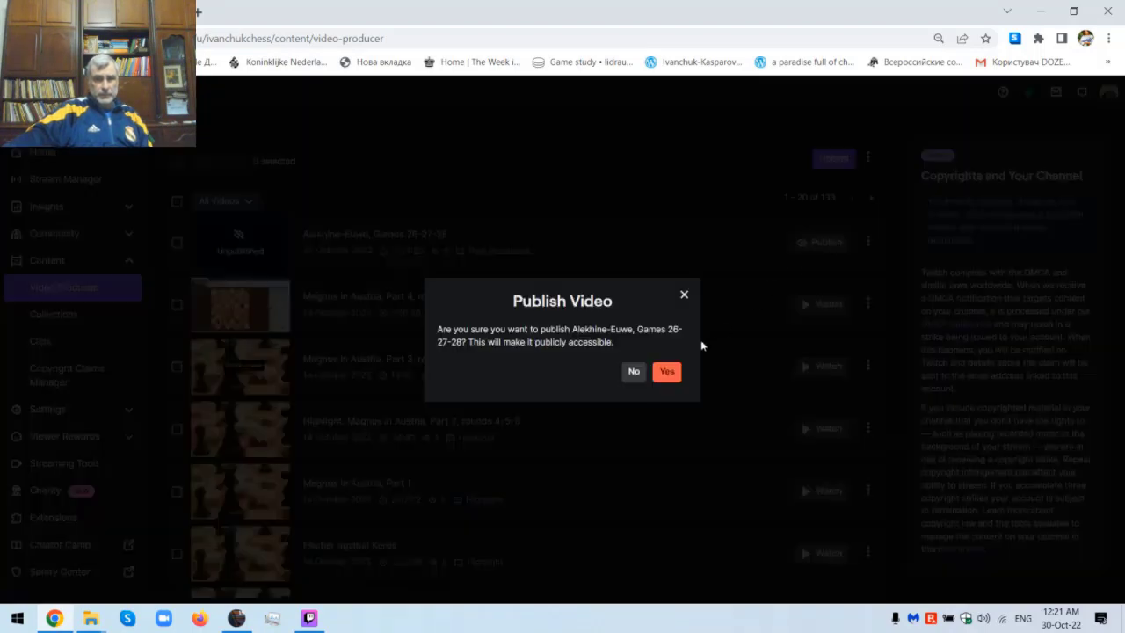
left_click(666, 372)
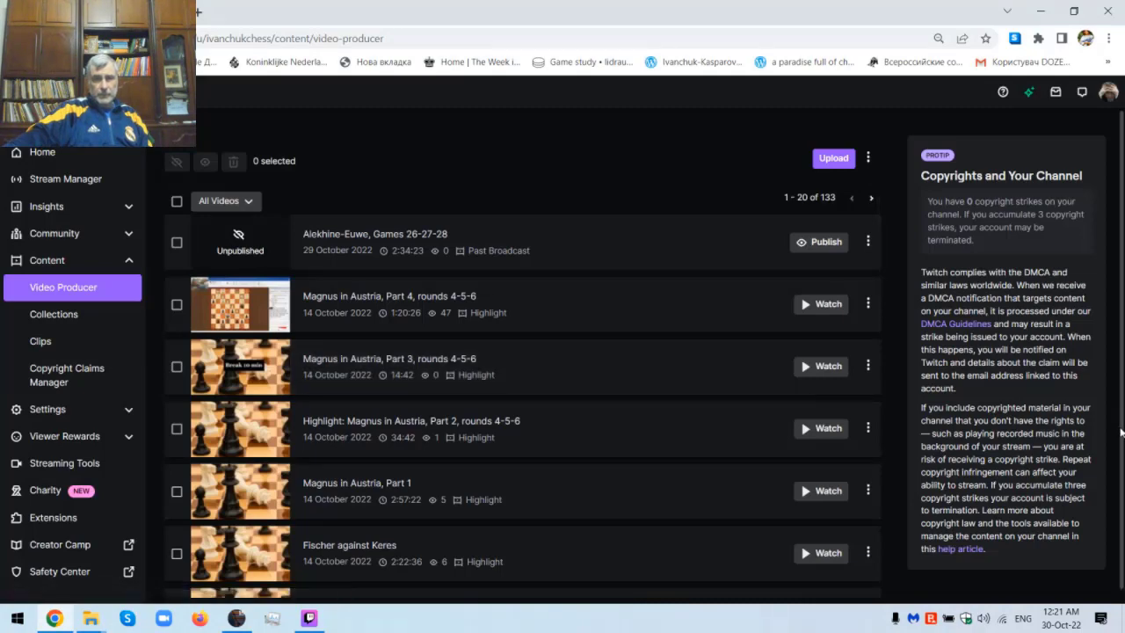
triple_click(1118, 485)
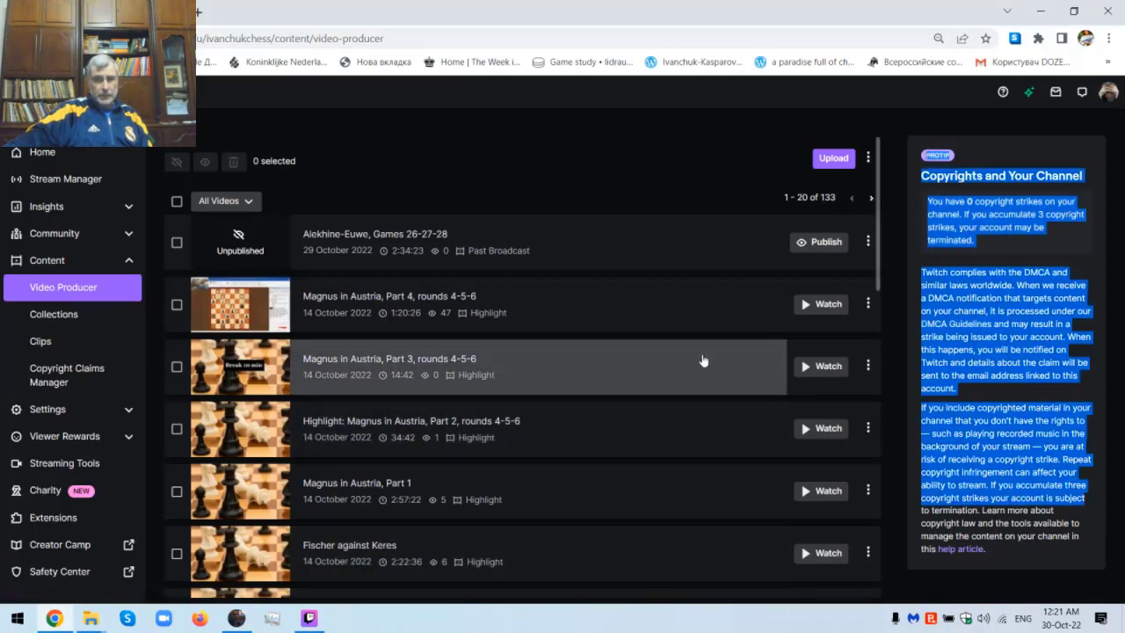
left_click(632, 342)
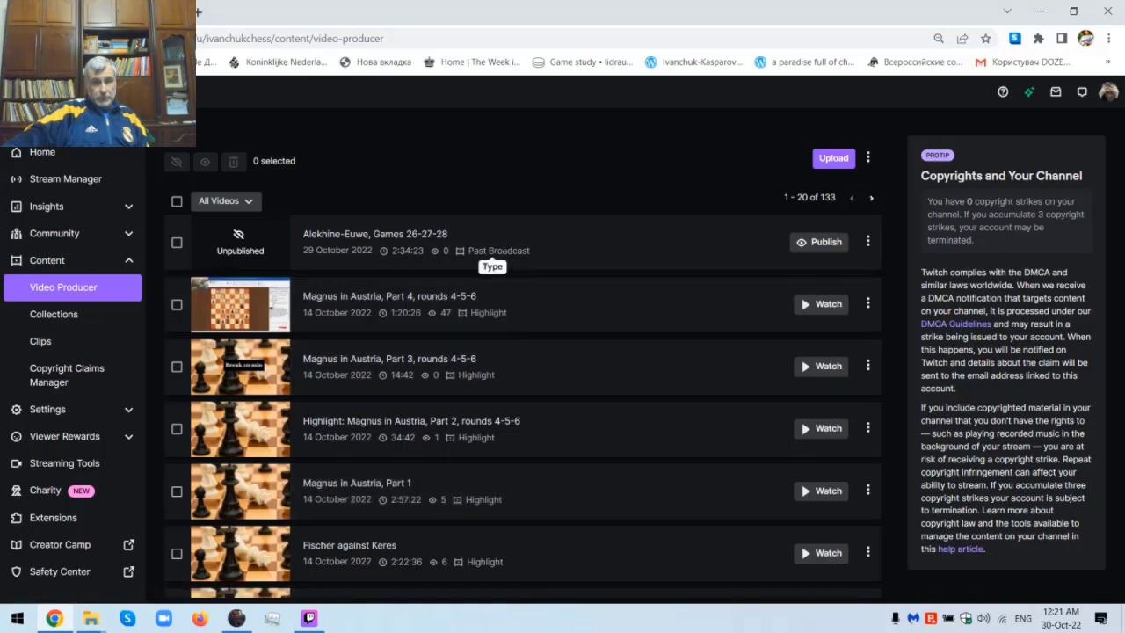
left_click(233, 312)
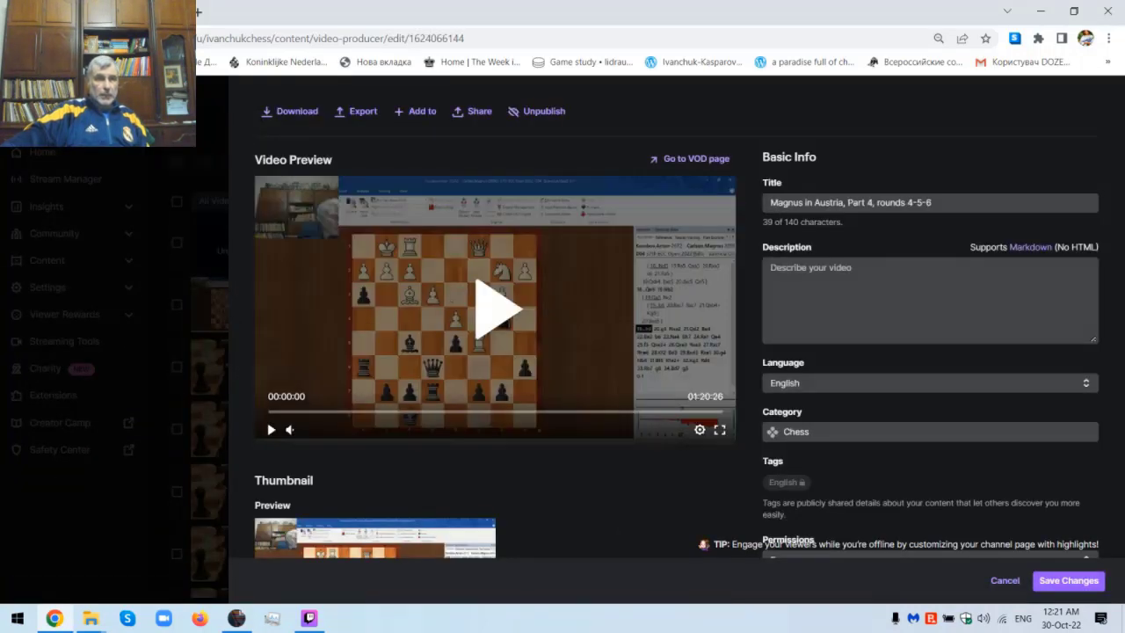
key("Escape")
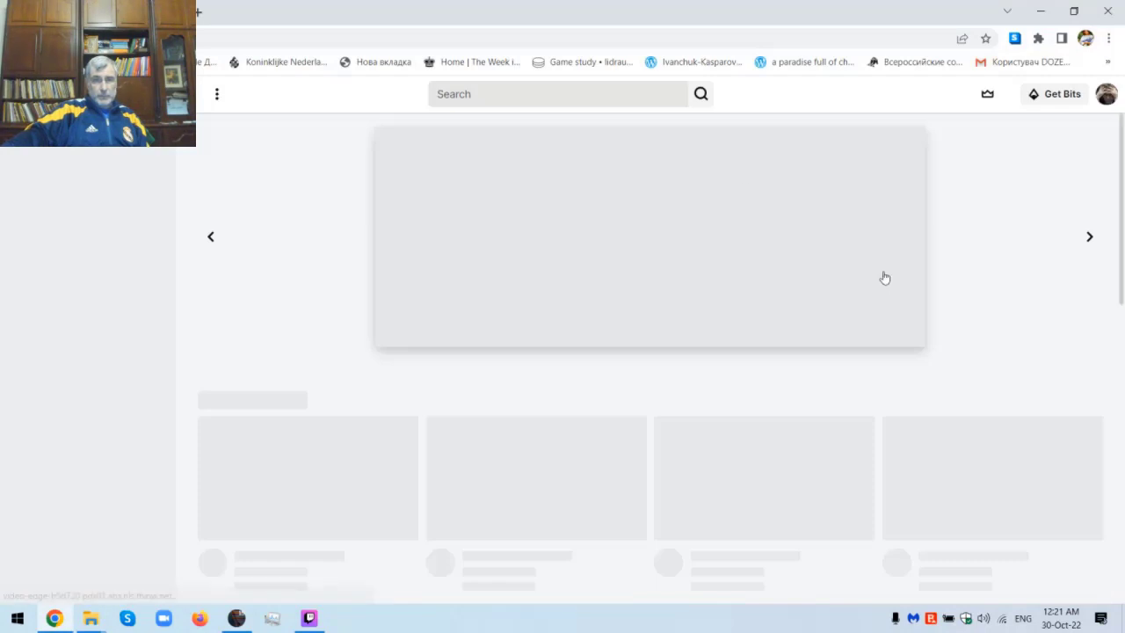
- Reopen Video Producer from the Twitch home page and select the unpublished broadcast "Alekhine-Euwe, Games 26-27-28"
left_click(1107, 97)
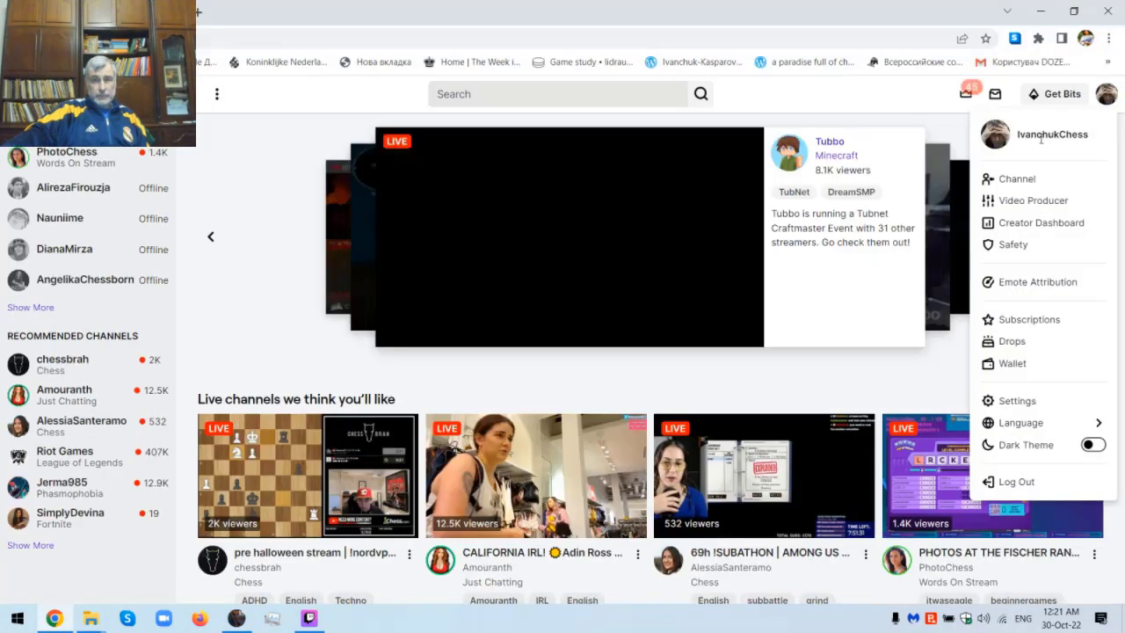
left_click(1035, 201)
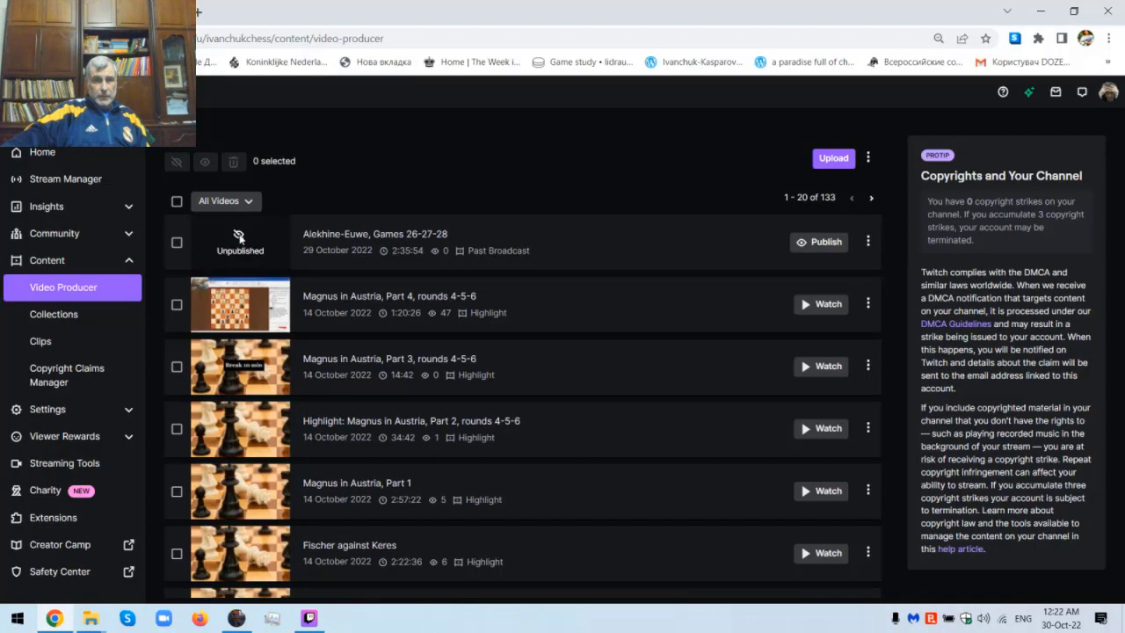
left_click(176, 243)
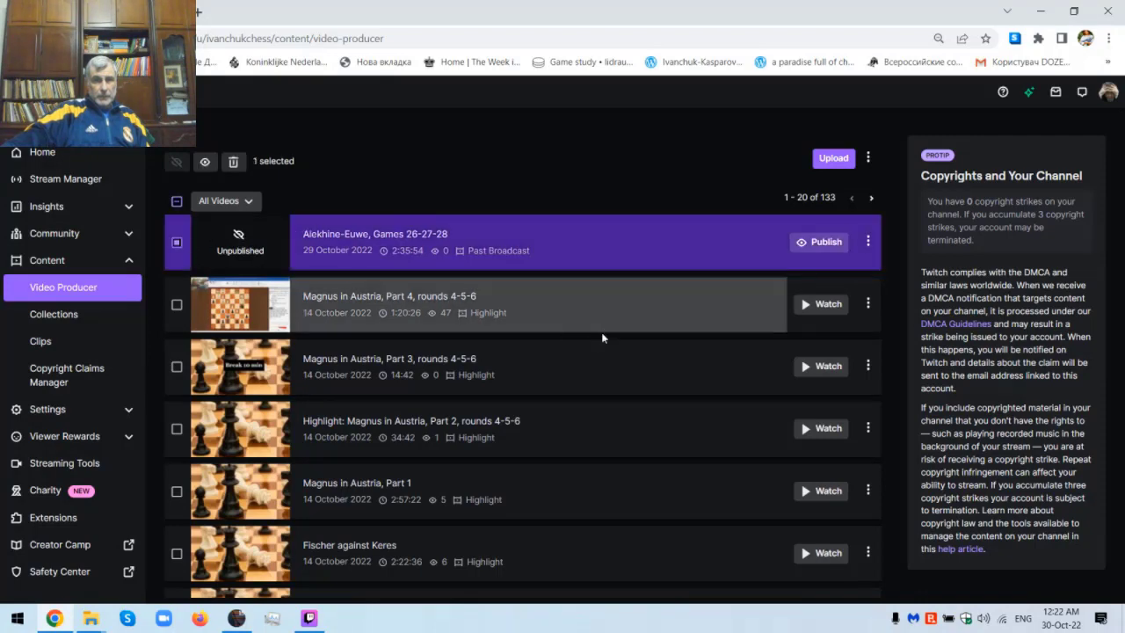
left_click(650, 314)
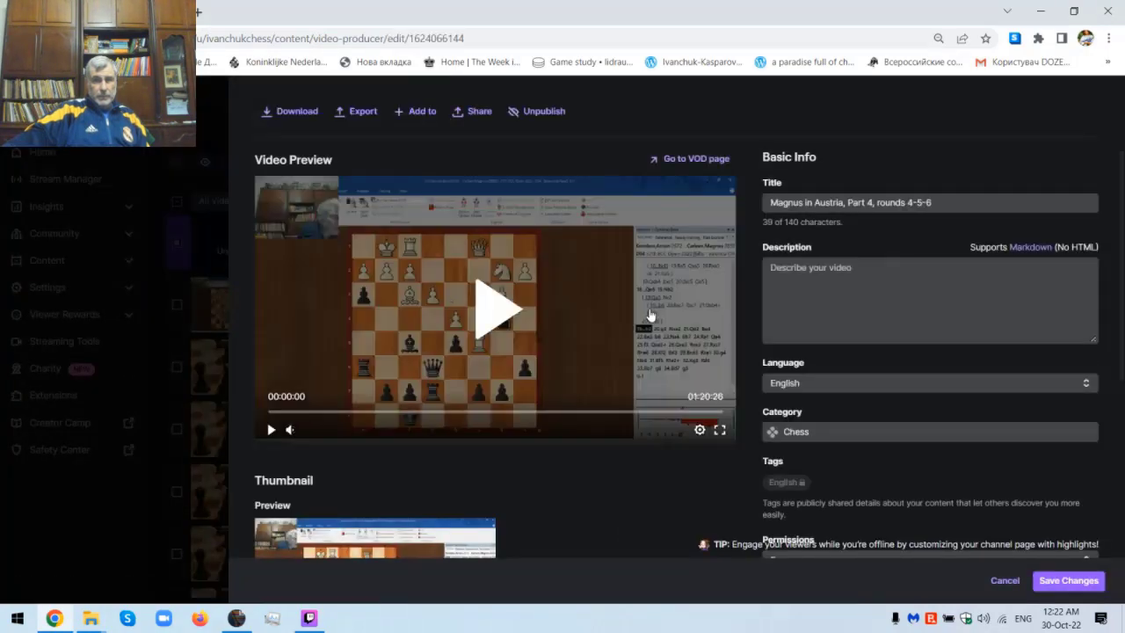
key("Escape")
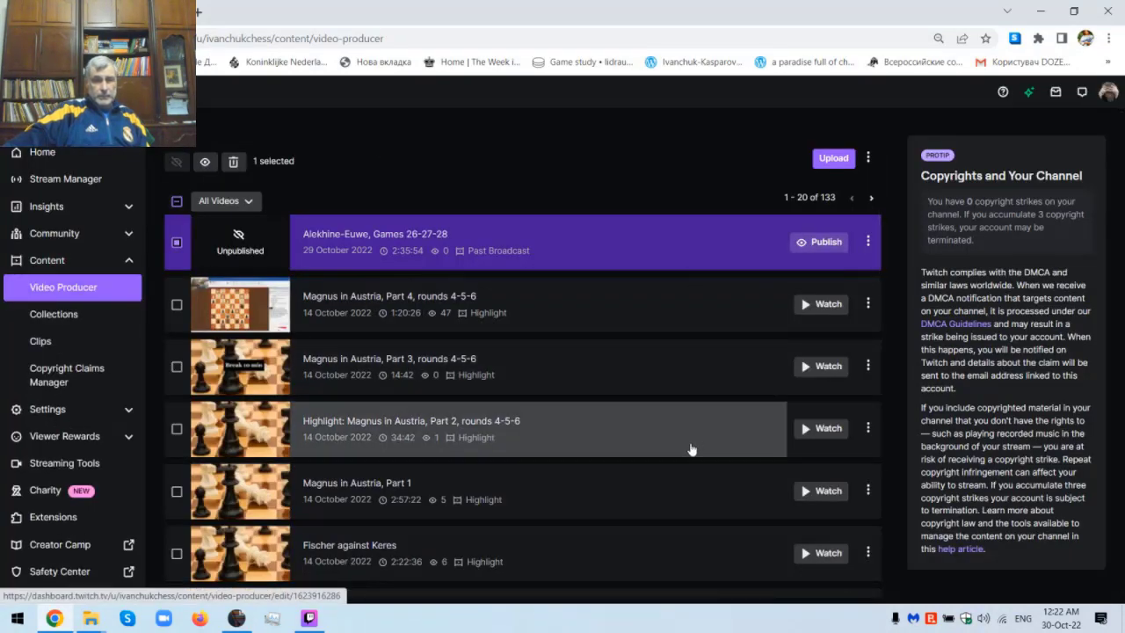
- Return to the Twitch home page and load the channel's video list in Video Producer again
right_click(536, 233)
left_click(578, 250)
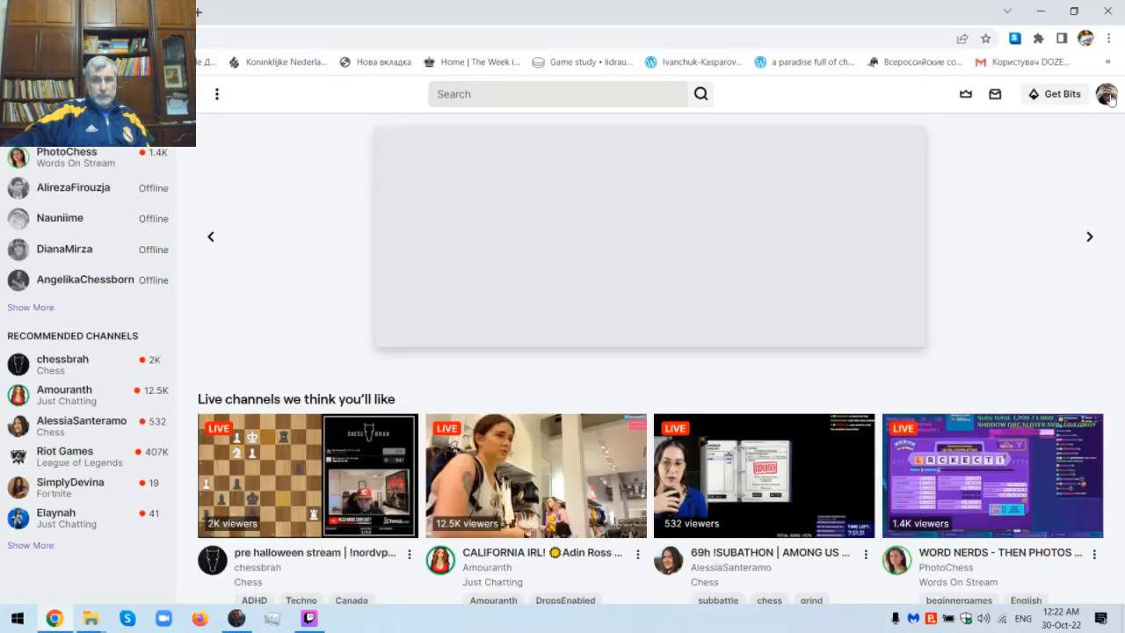
left_click(1108, 97)
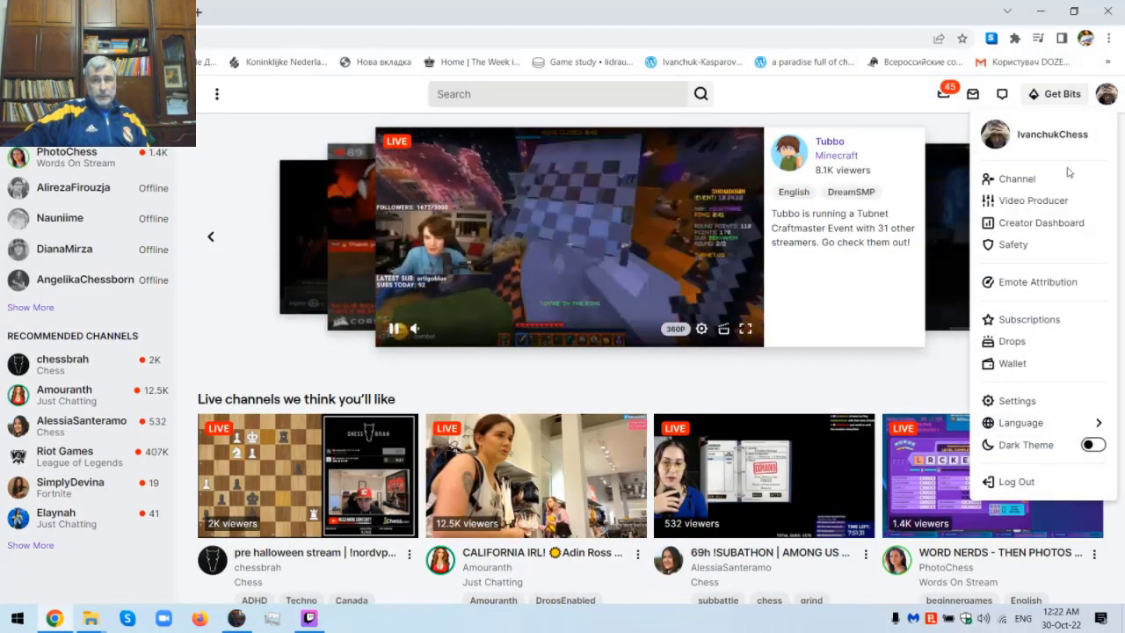
left_click(1033, 203)
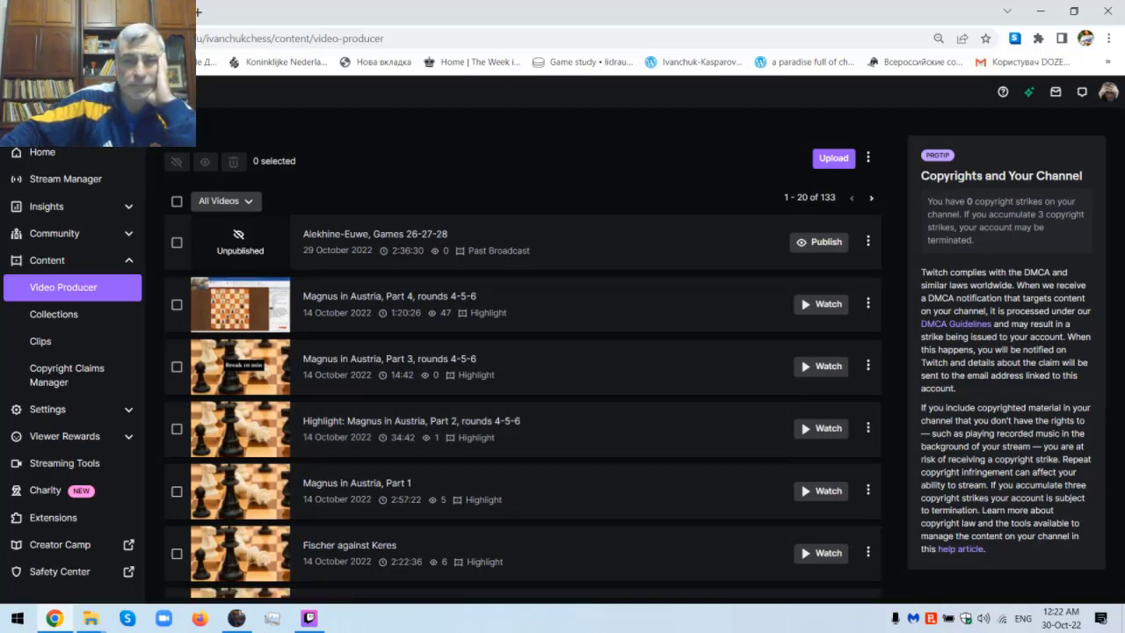
- Try twice more to publish the past broadcast "Alekhine-Euwe, Games 26-27-28", confirming public access each time
left_click(867, 243)
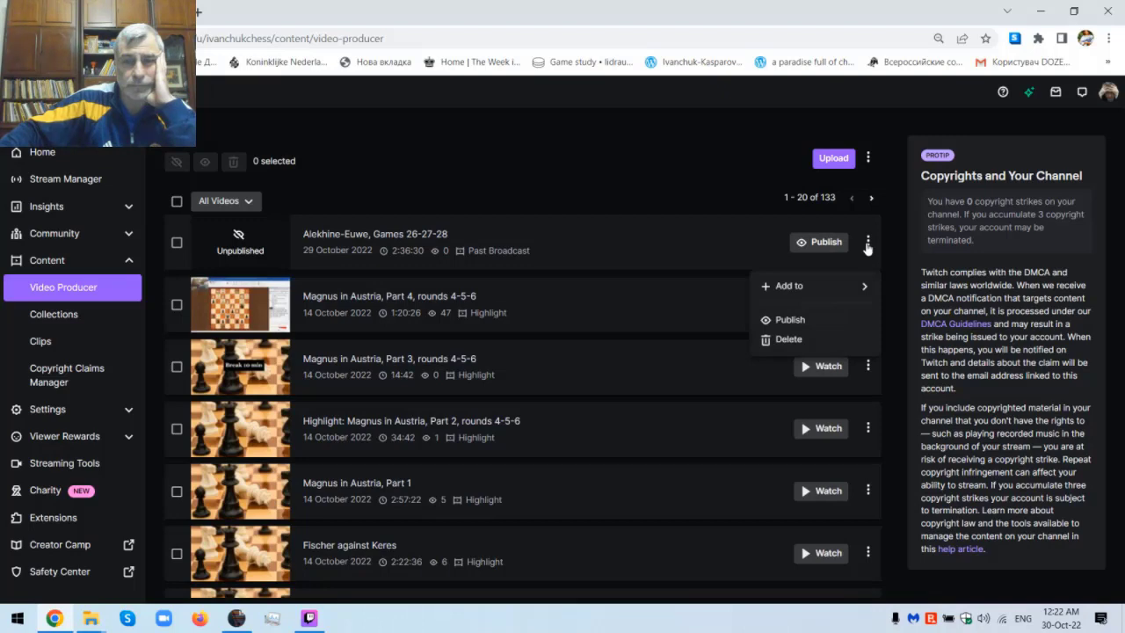
left_click(817, 244)
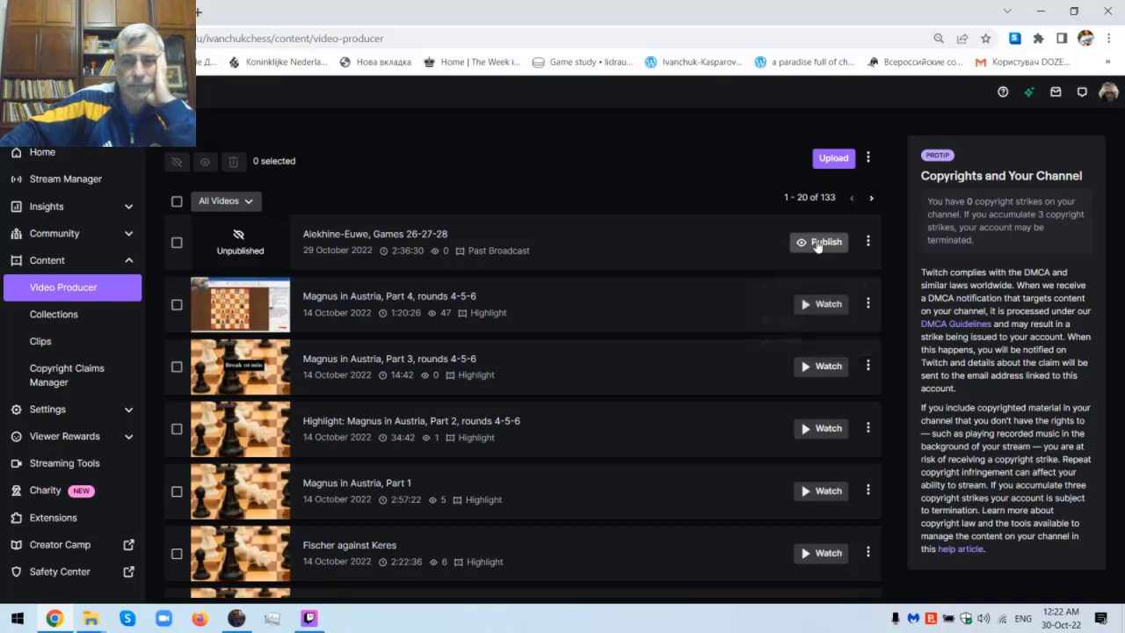
left_click(817, 244)
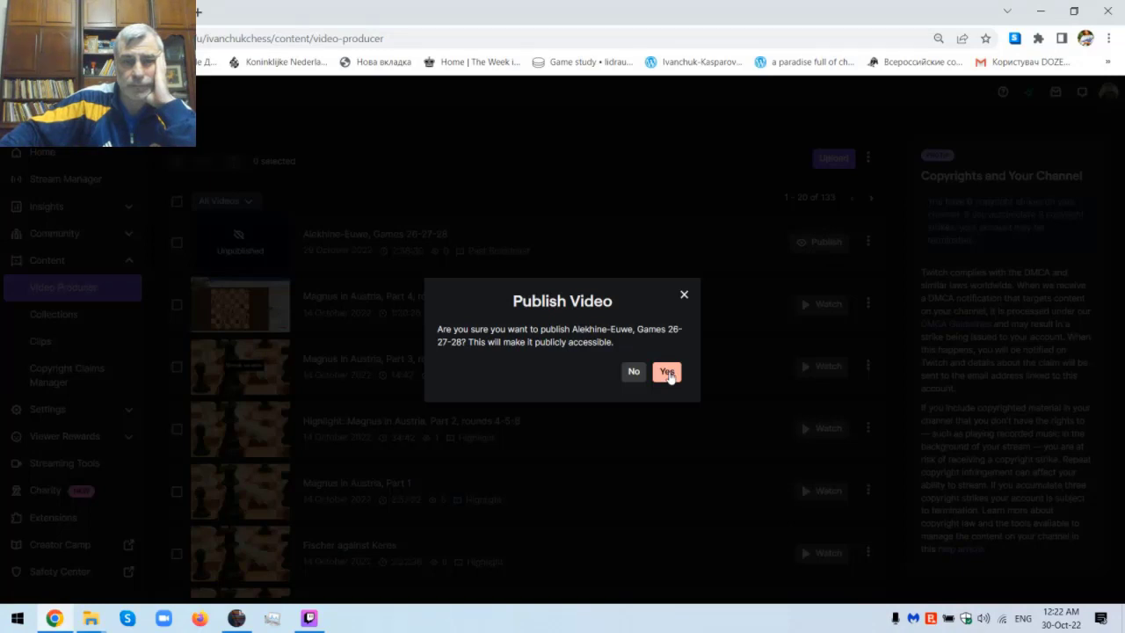
left_click(667, 373)
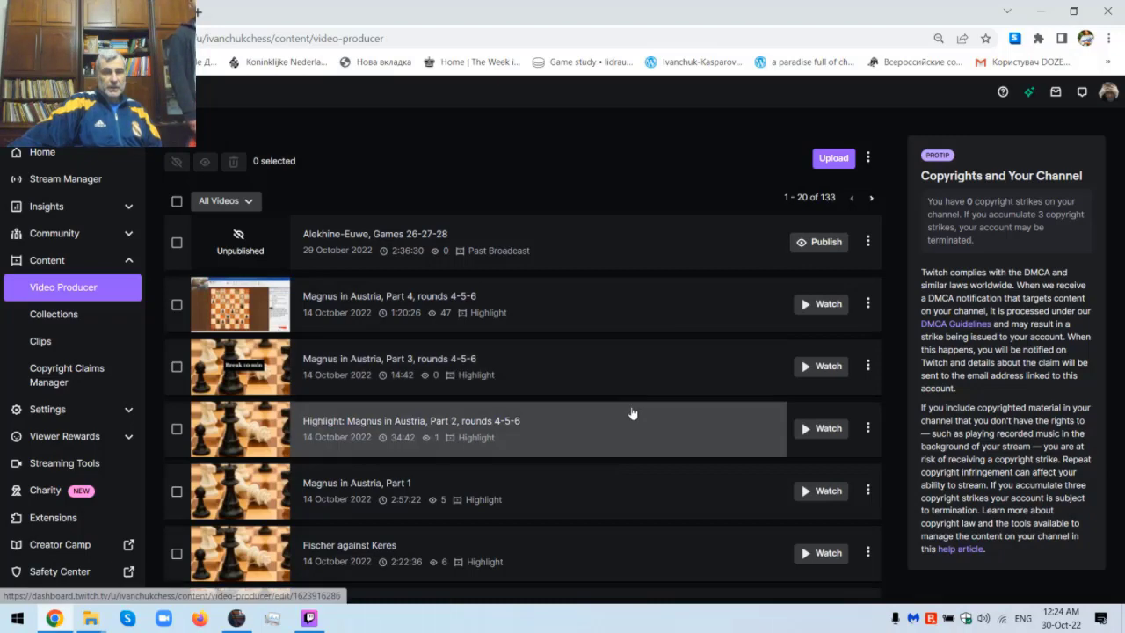
left_click(830, 244)
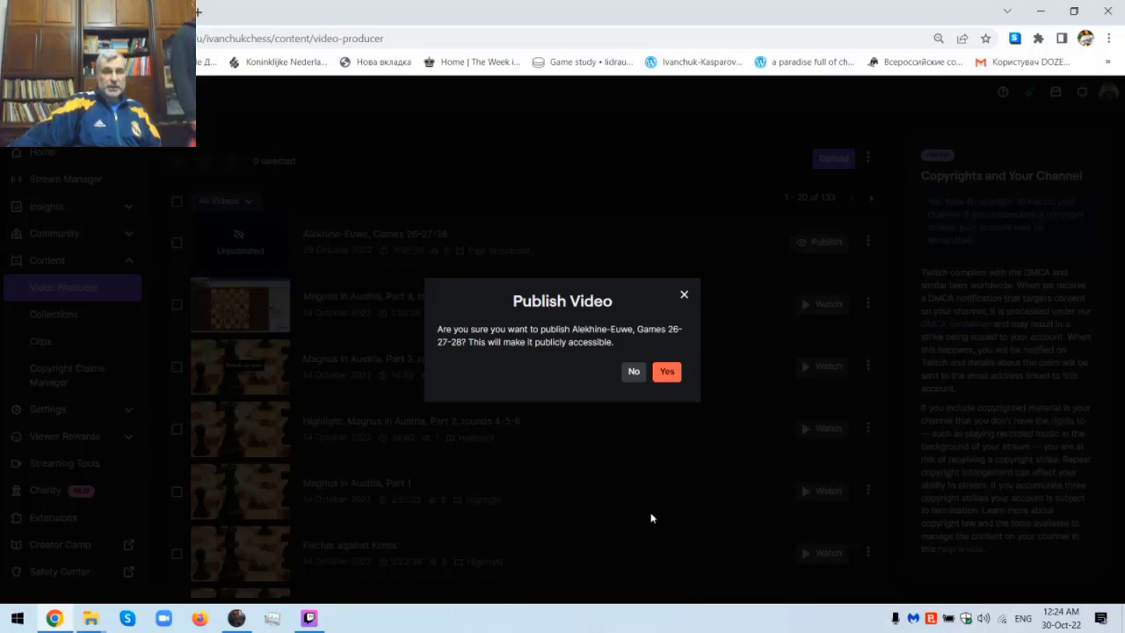
left_click(667, 373)
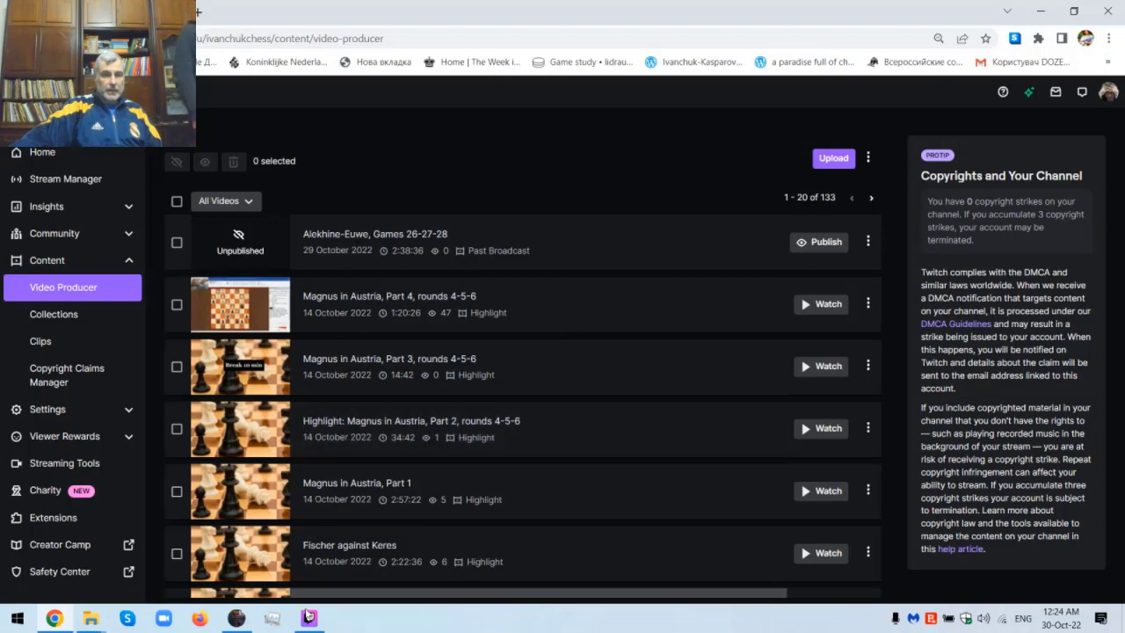
- Close Twitch Studio and confirm the exit while the stream is still live
mouse_move(310, 624)
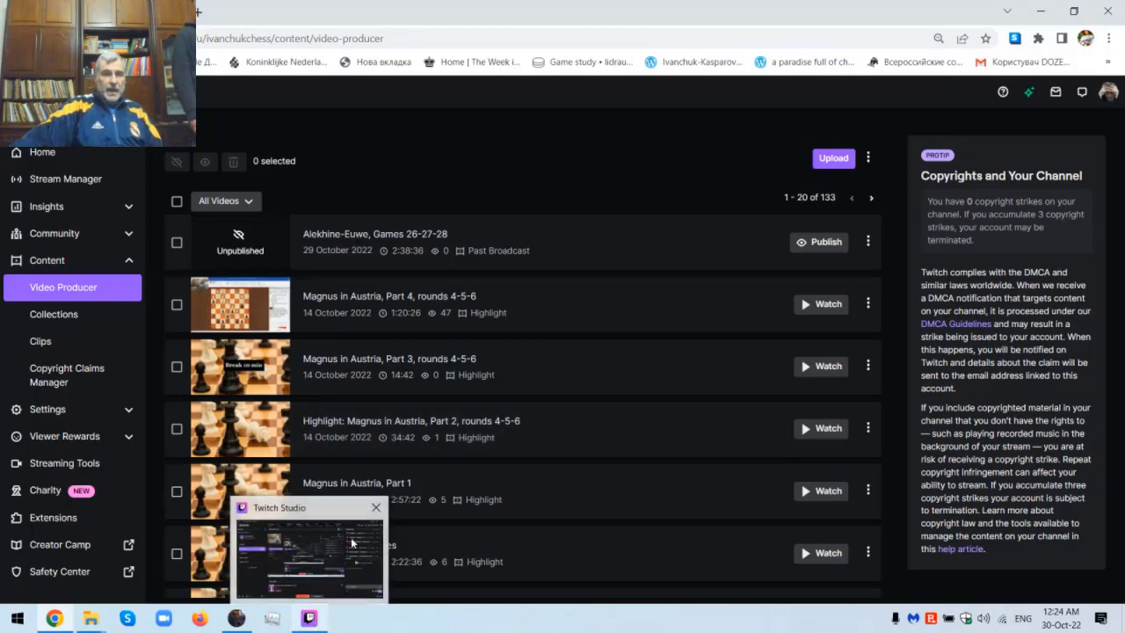
left_click(377, 513)
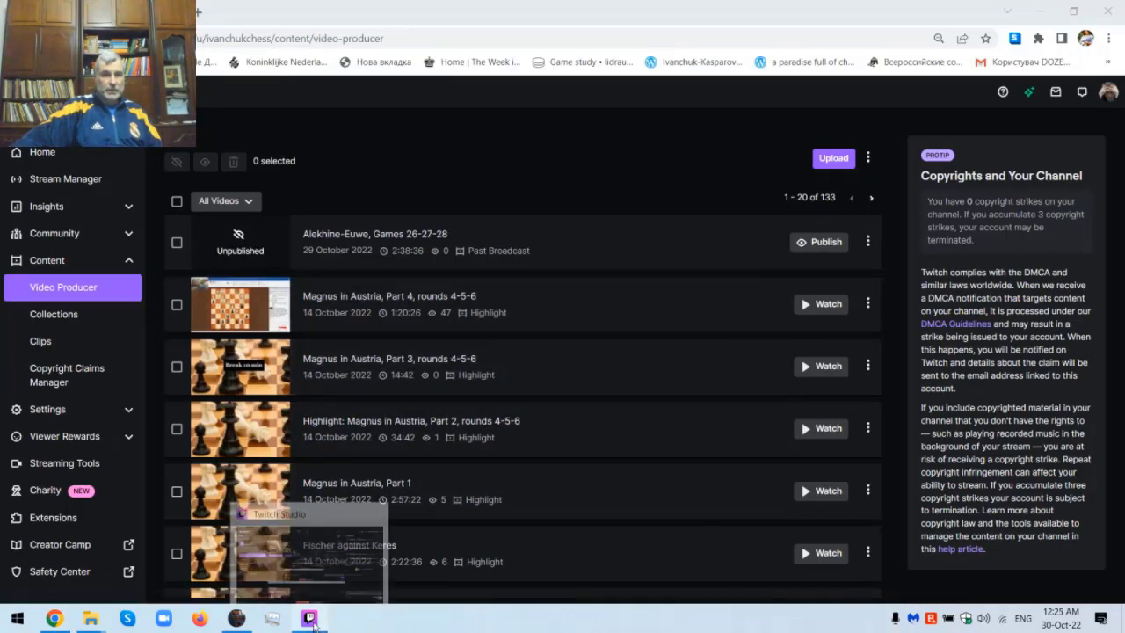
left_click(321, 554)
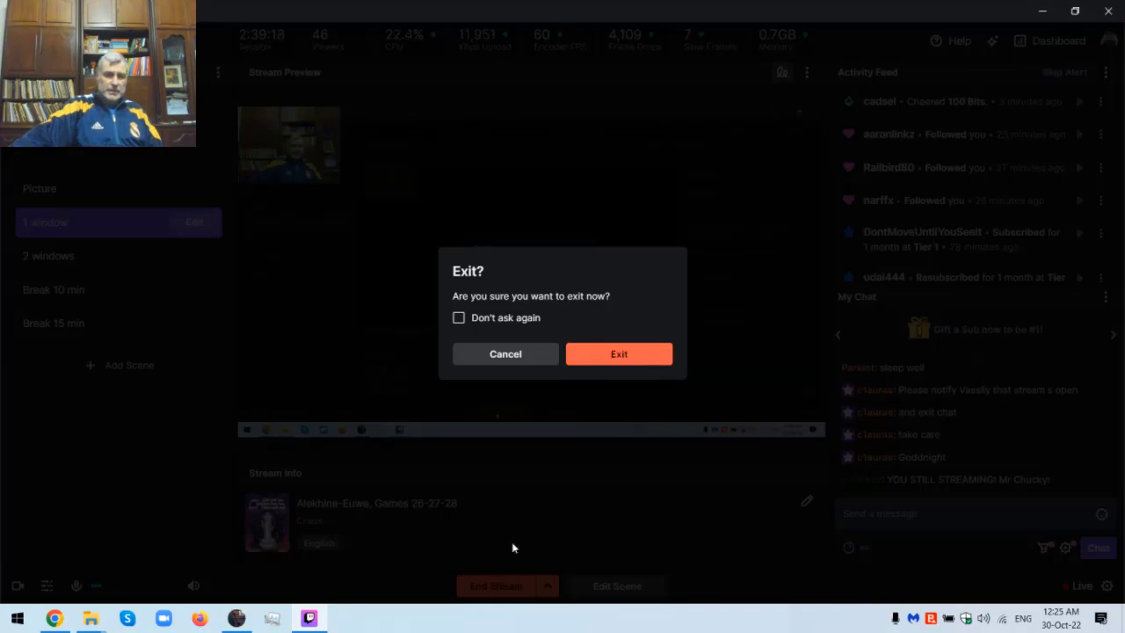
left_click(635, 356)
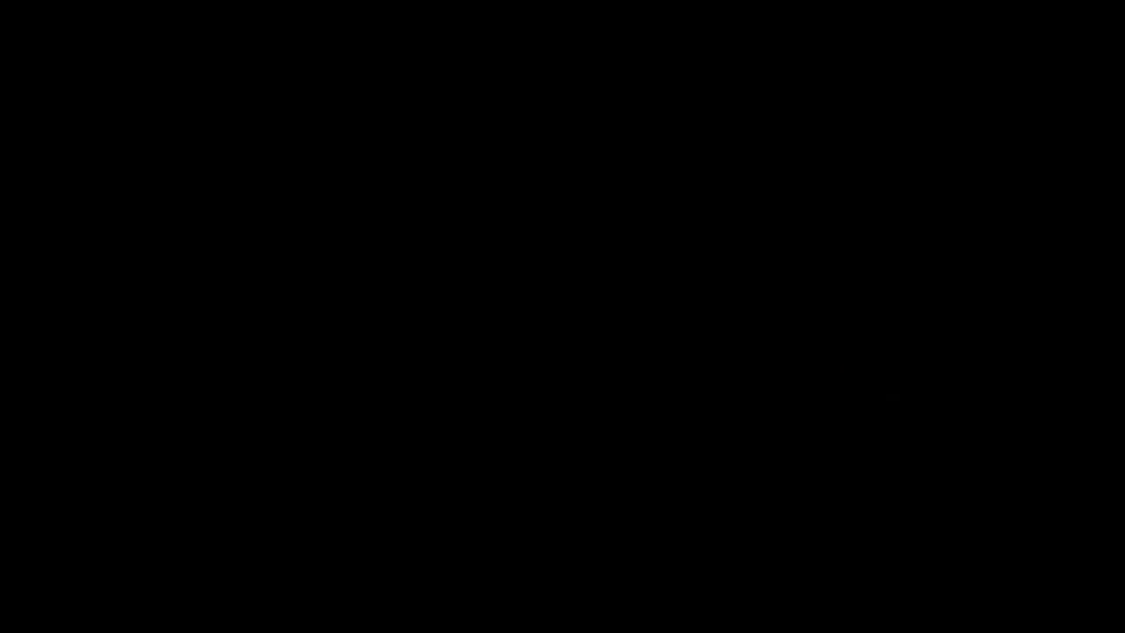